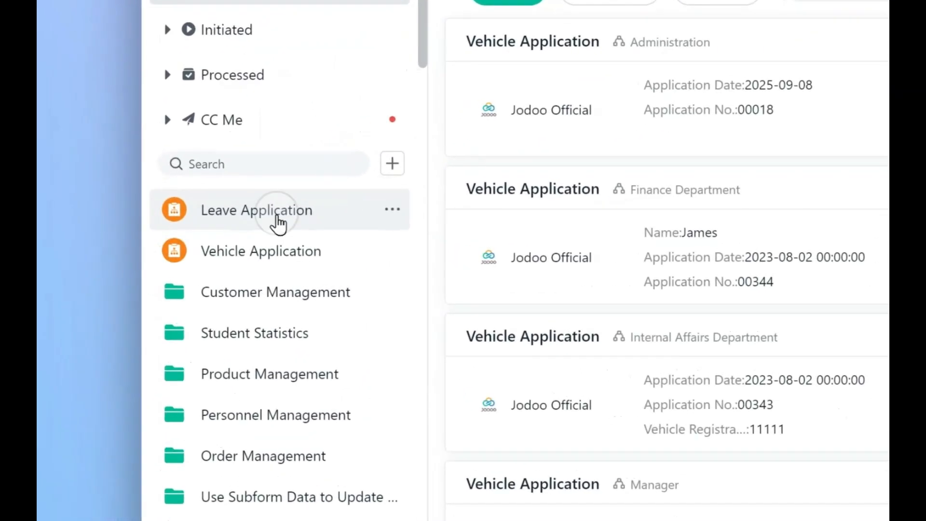
# - Open the Leave Application form's workflow for editing and select its Approval node
pyautogui.click(171, 237)
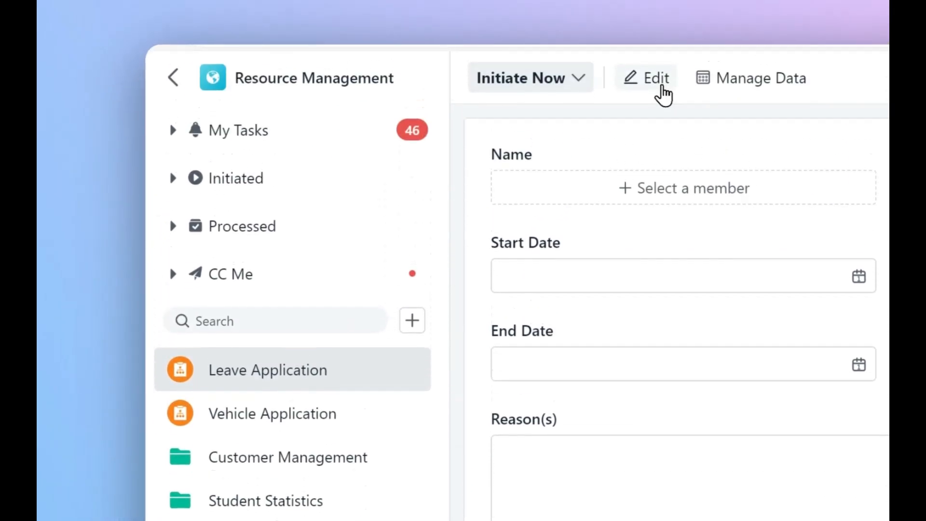
pyautogui.click(662, 102)
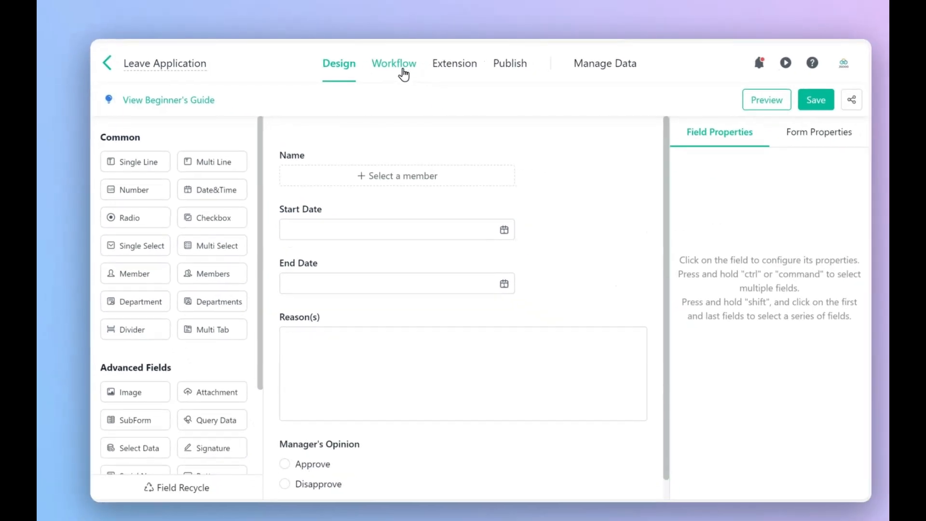
pyautogui.click(379, 75)
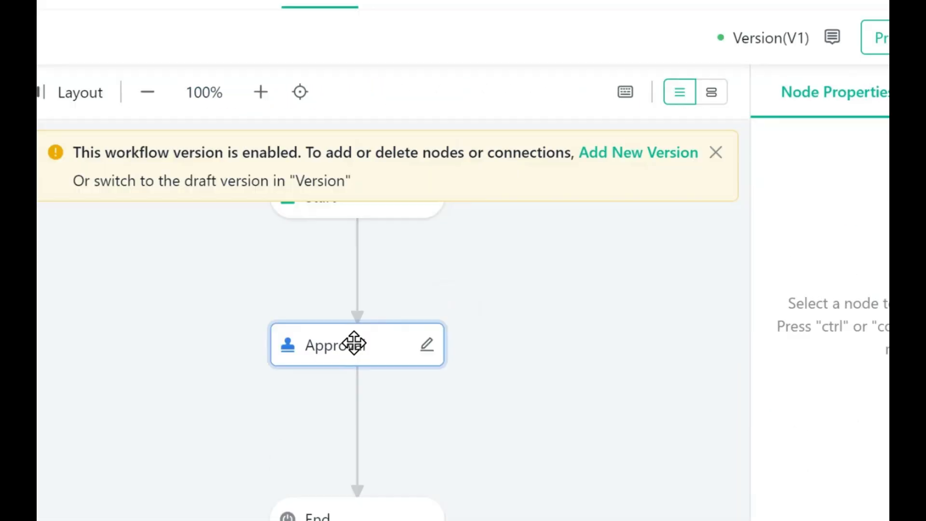
pyautogui.click(353, 343)
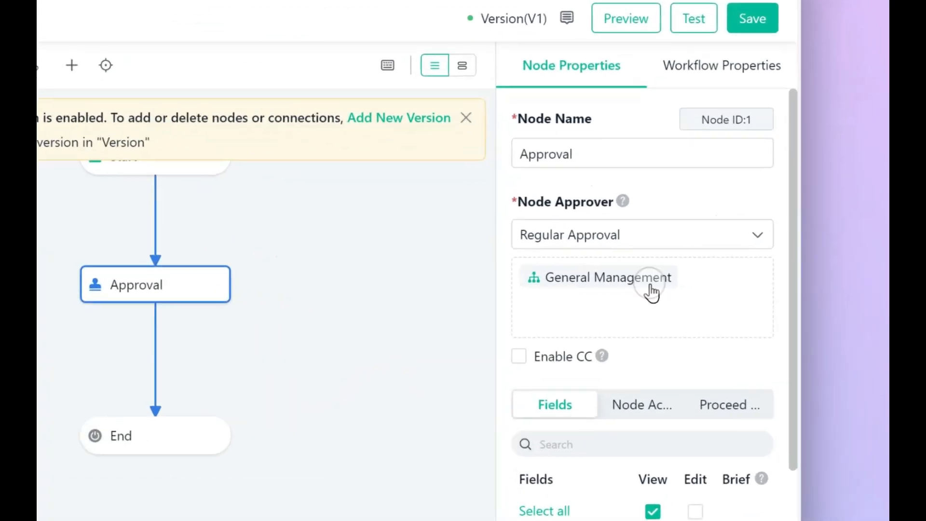
# - Replace the General Management department with the Jodoo Official account and one more member as approvers of the Approval node
pyautogui.click(652, 292)
pyautogui.click(284, 212)
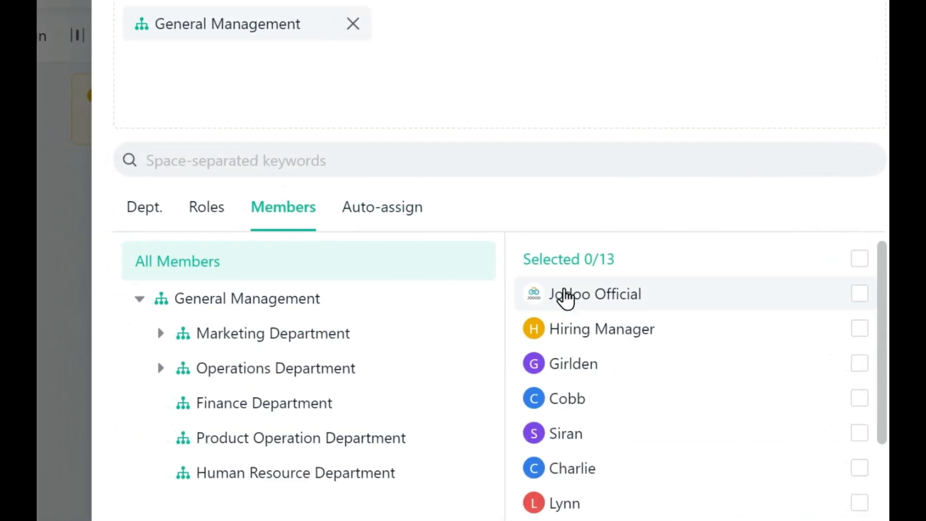
pyautogui.click(565, 292)
pyautogui.scroll(-3, 626, 383)
pyautogui.click(624, 384)
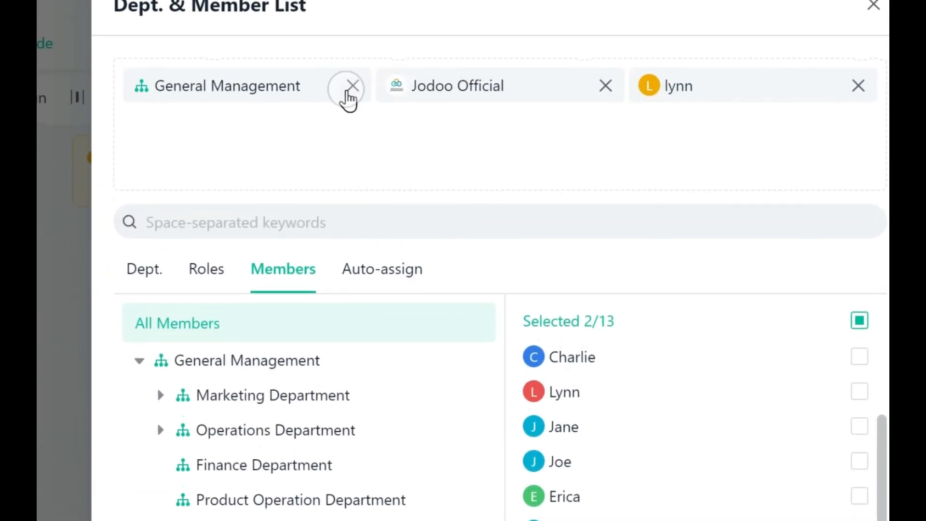
pyautogui.click(352, 85)
pyautogui.click(861, 520)
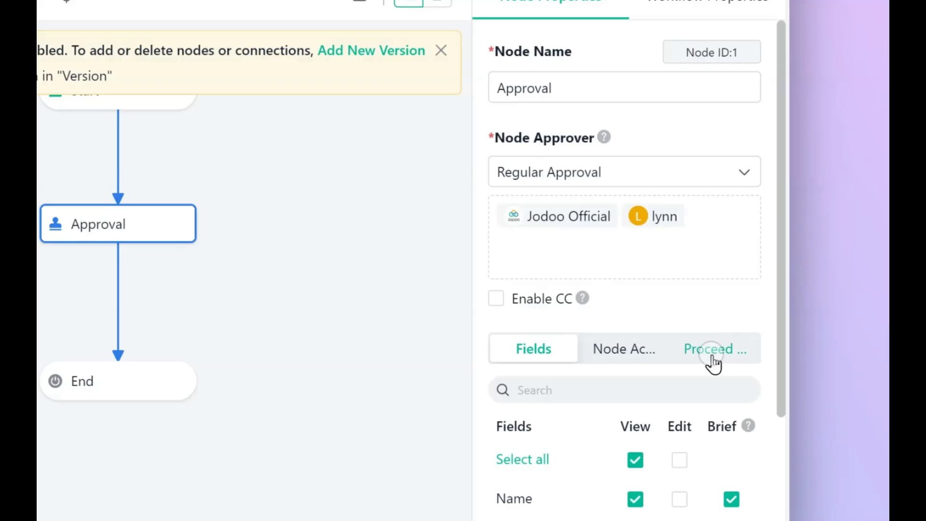
# - Set the Approval node's rule for multiple approvers to "All approvers submit" and save the workflow
pyautogui.click(787, 362)
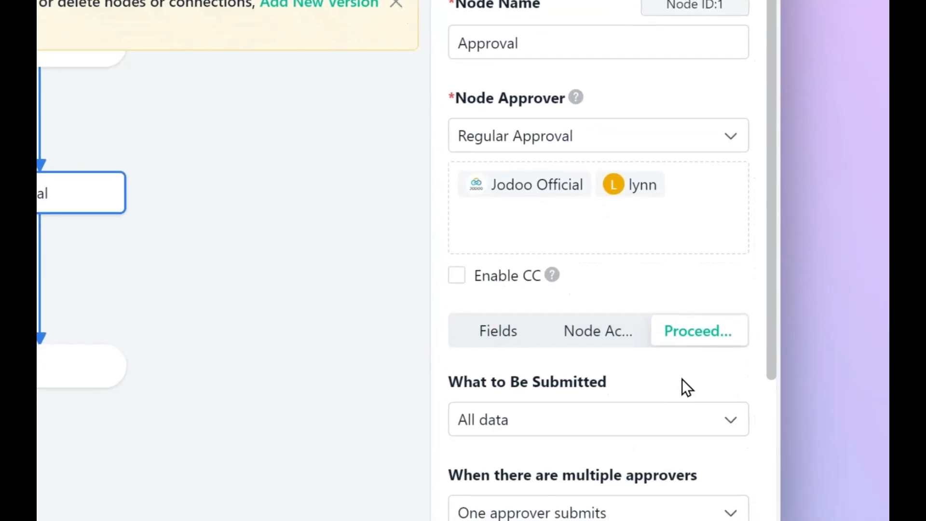
pyautogui.scroll(-4, 682, 379)
pyautogui.click(624, 319)
pyautogui.click(583, 386)
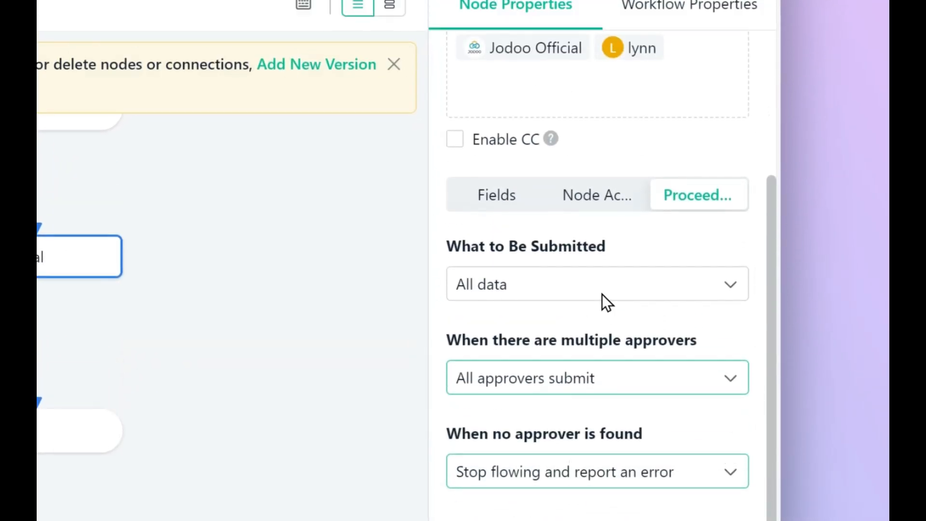
pyautogui.click(725, 97)
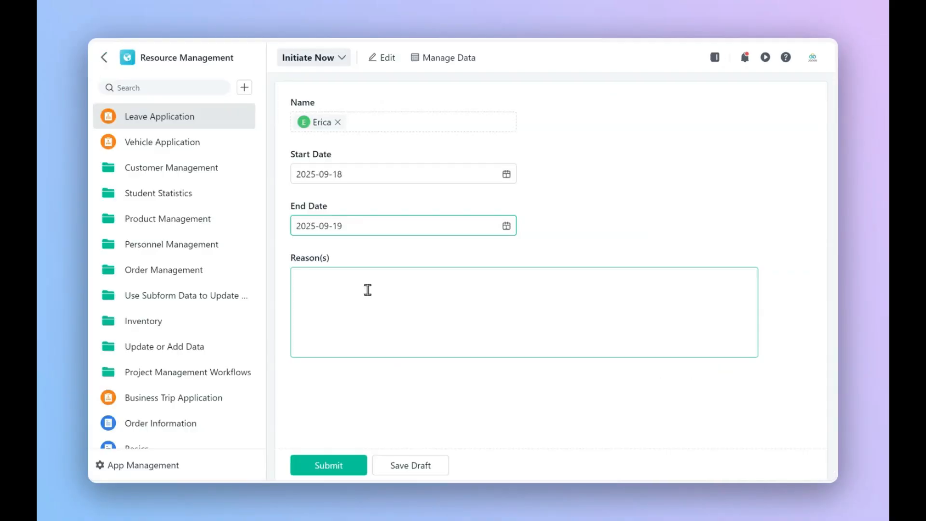
# - Enter "sick" as the reason in the leave application and submit it
pyautogui.click(368, 289)
pyautogui.write('s')
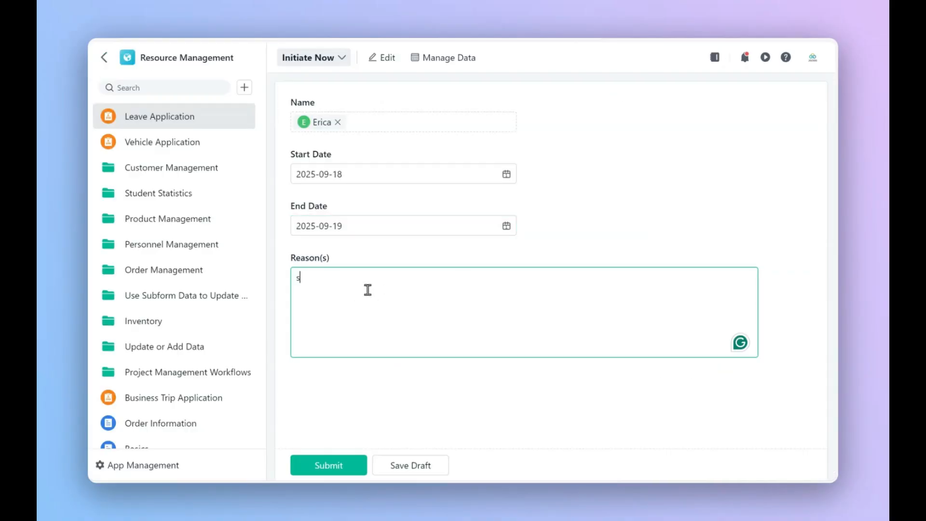
pyautogui.write('ick')
pyautogui.click(321, 466)
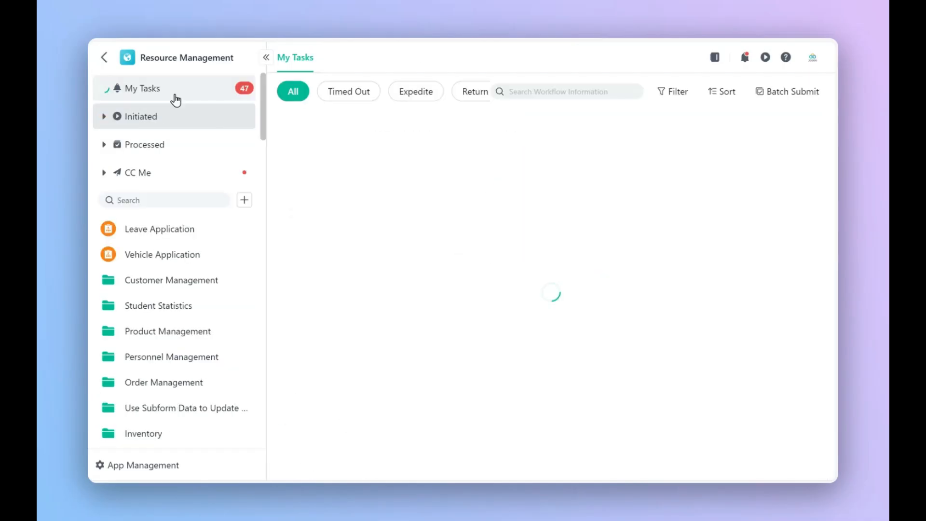
# - Approve and submit the new leave application from the pending tasks, and check its approval progress among the initiated workflows
pyautogui.click(172, 94)
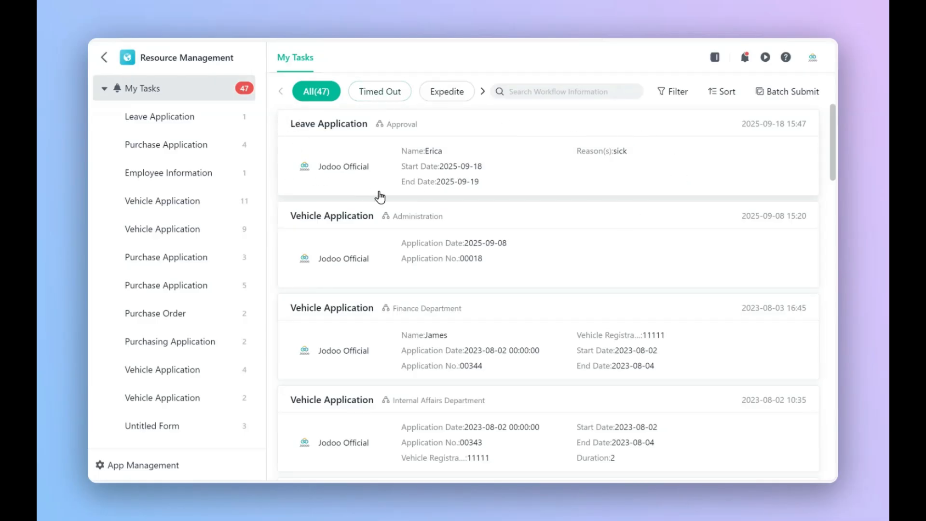
pyautogui.click(517, 165)
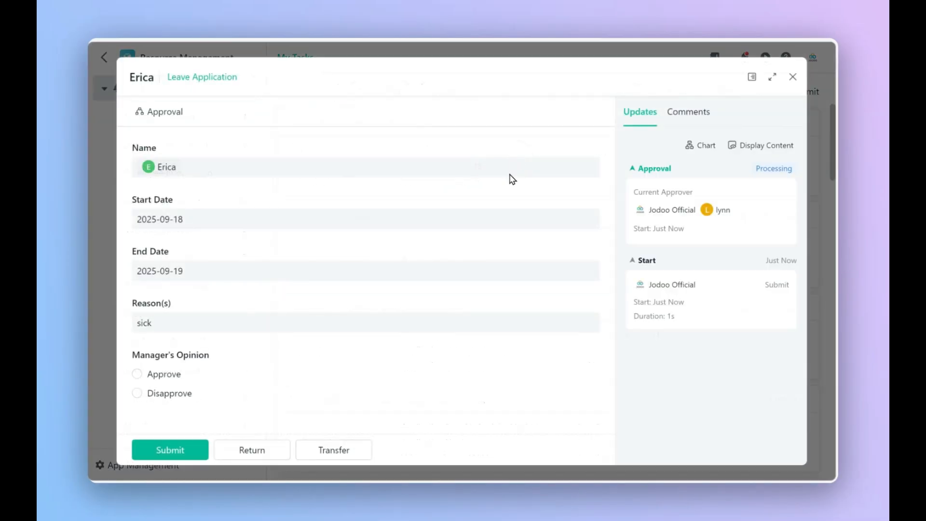
pyautogui.click(171, 379)
pyautogui.click(177, 448)
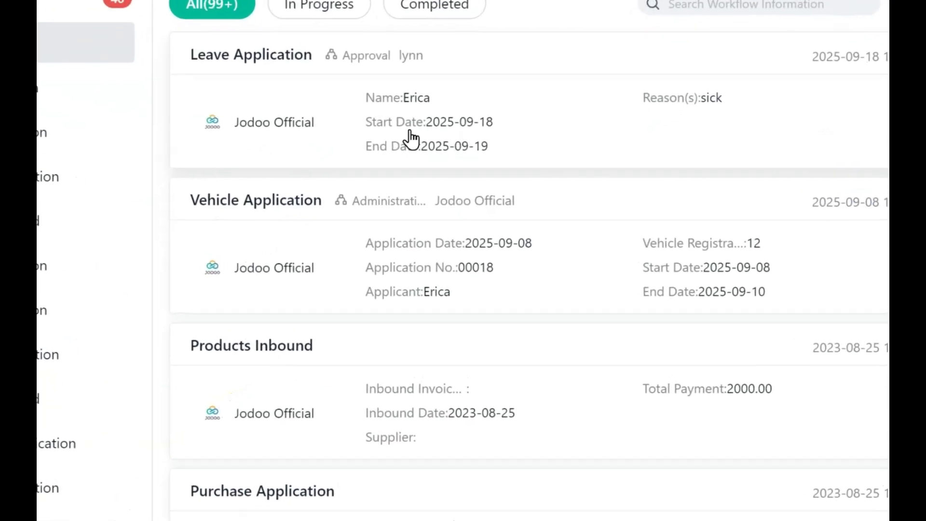
pyautogui.click(437, 171)
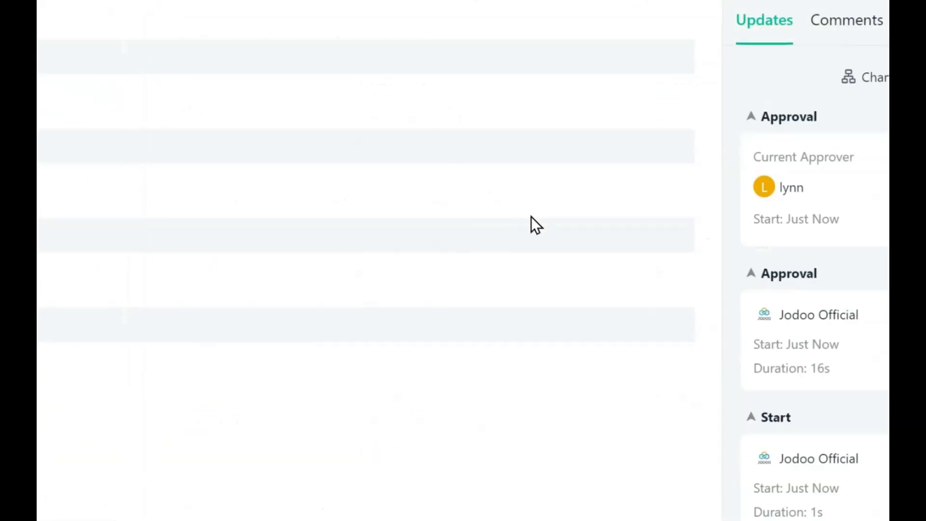
pyautogui.click(615, 82)
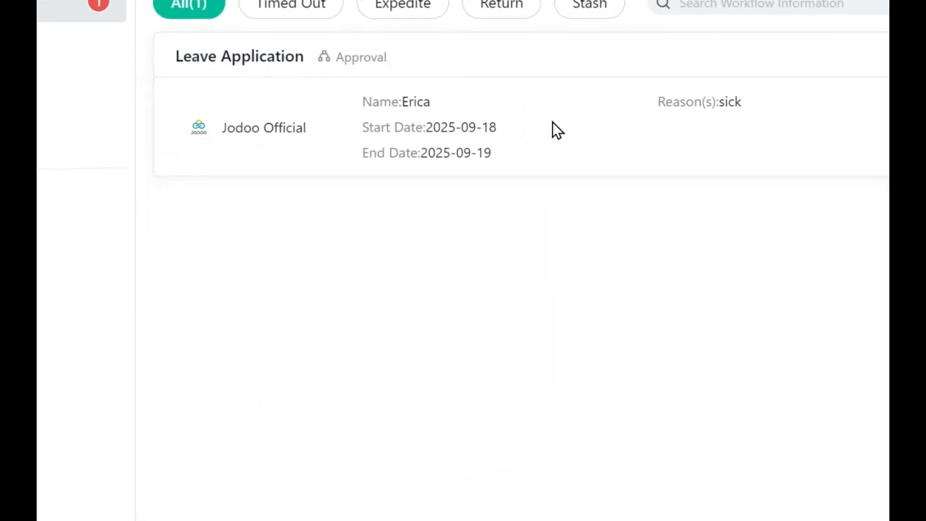
# - Approve and submit the leave application as the second approver, and view the initiated request's flow chart
pyautogui.click(520, 169)
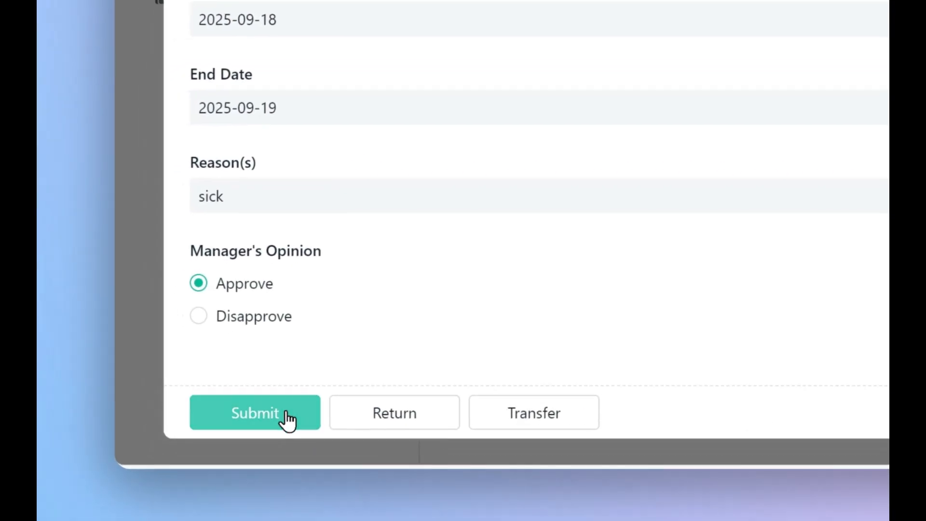
pyautogui.click(285, 415)
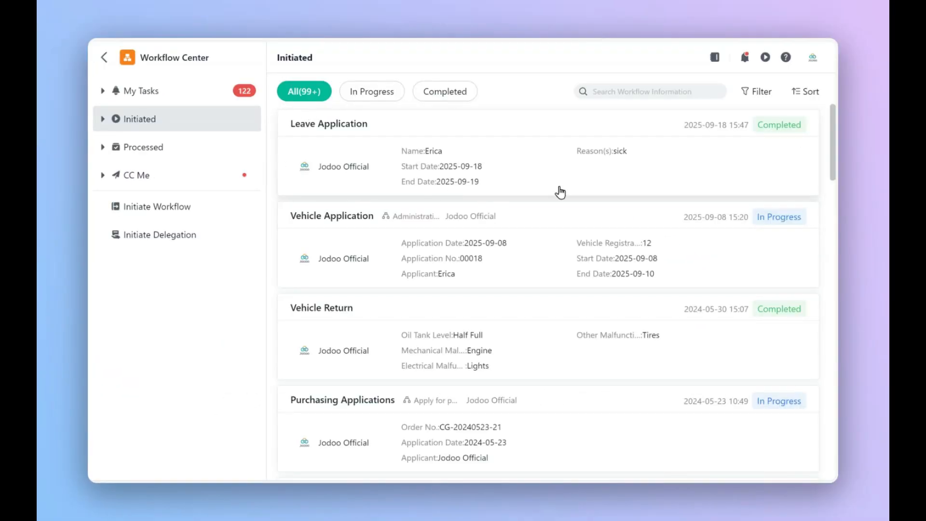
pyautogui.click(630, 150)
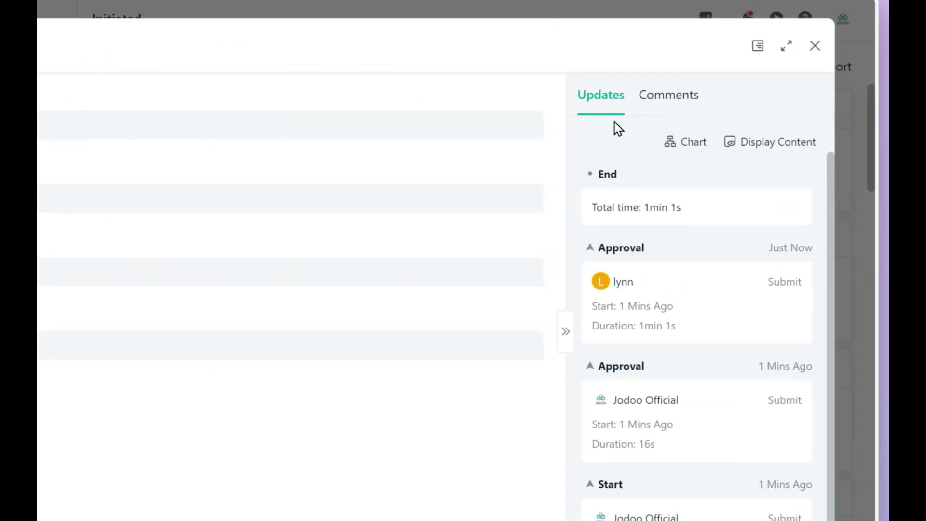
pyautogui.click(673, 141)
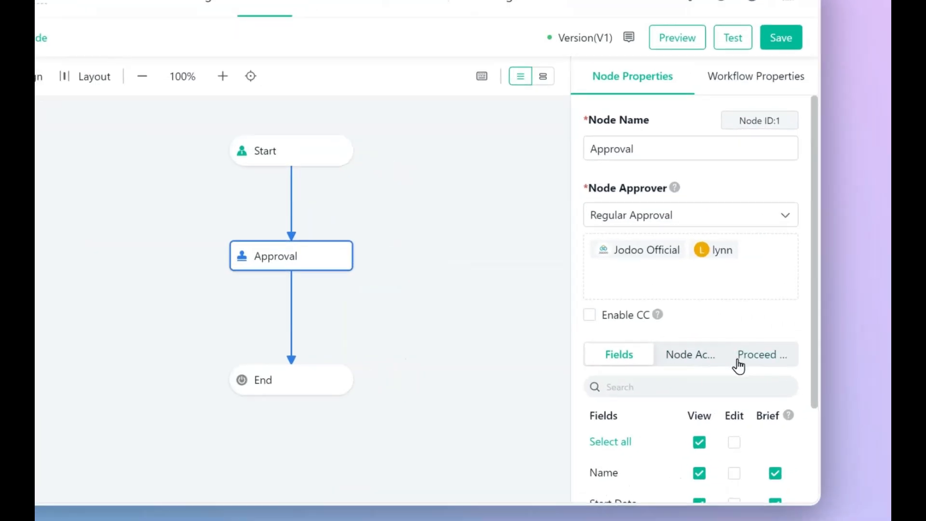
# - Set the Approval node's rule for multiple approvers to "One approver submits" and save the workflow
pyautogui.click(793, 360)
pyautogui.scroll(-5, 695, 371)
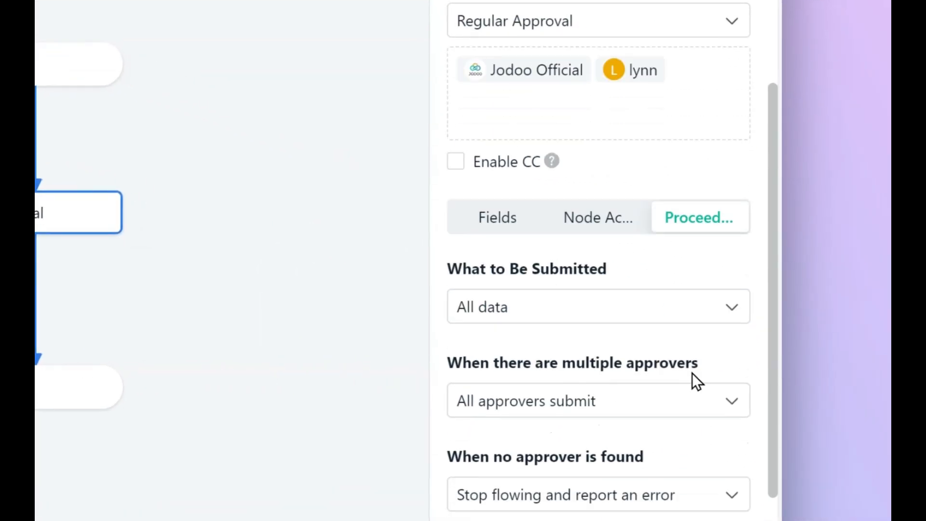
pyautogui.click(642, 348)
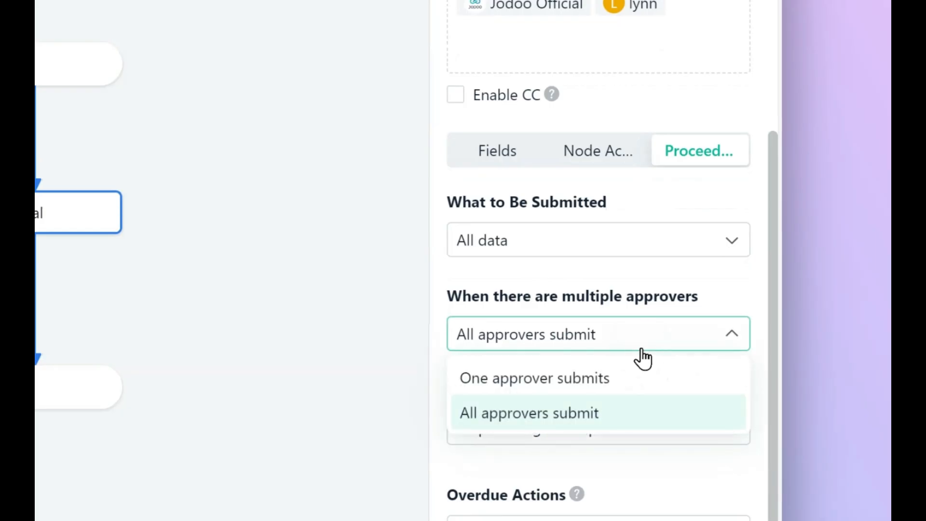
pyautogui.click(605, 394)
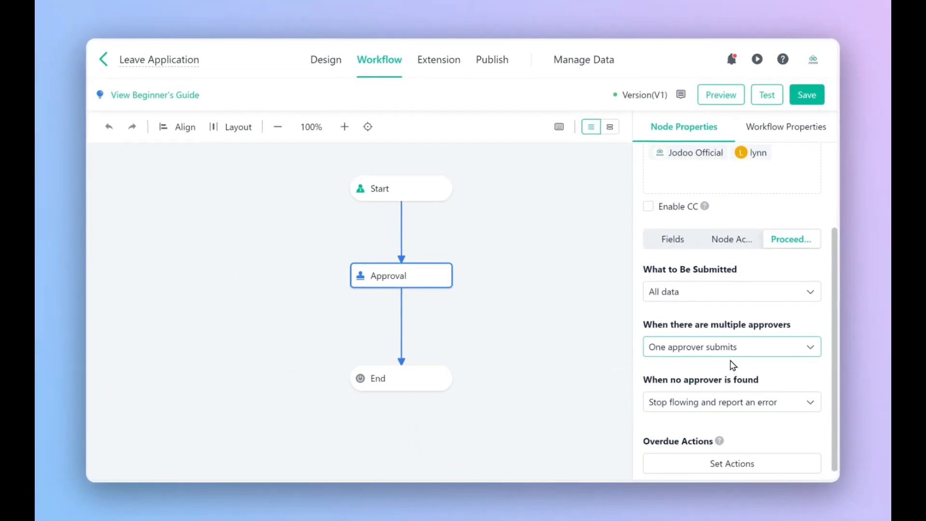
pyautogui.click(802, 86)
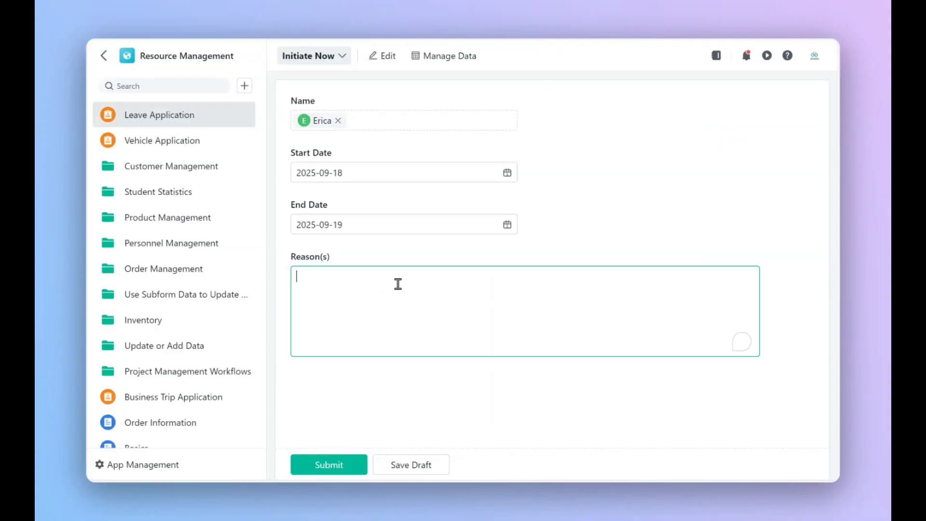
# - Submit another leave application with the reason "sick" and approve it from the pending tasks
pyautogui.write('sick')
pyautogui.click(337, 466)
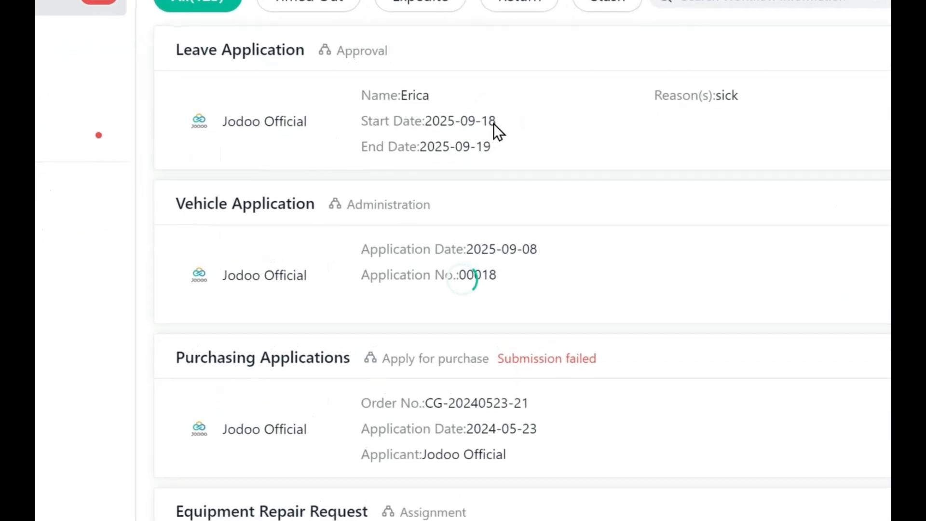
pyautogui.click(456, 175)
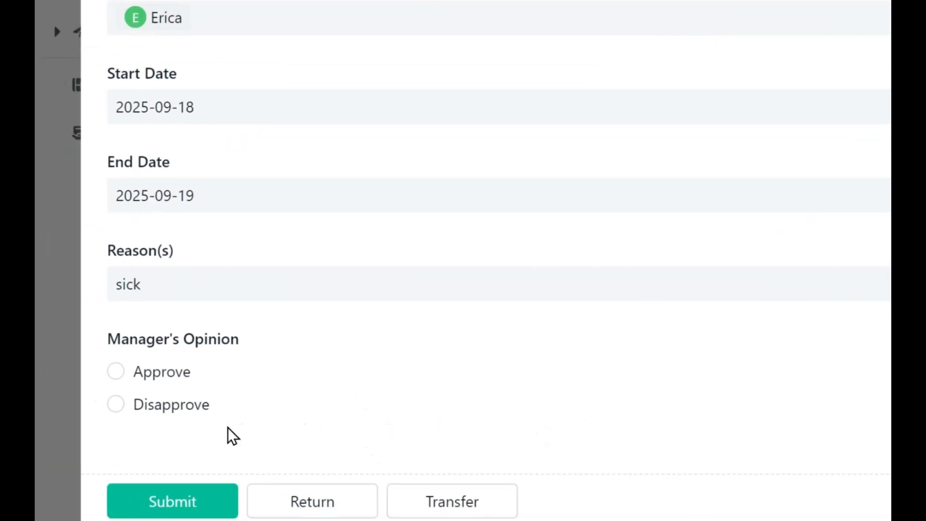
pyautogui.click(181, 372)
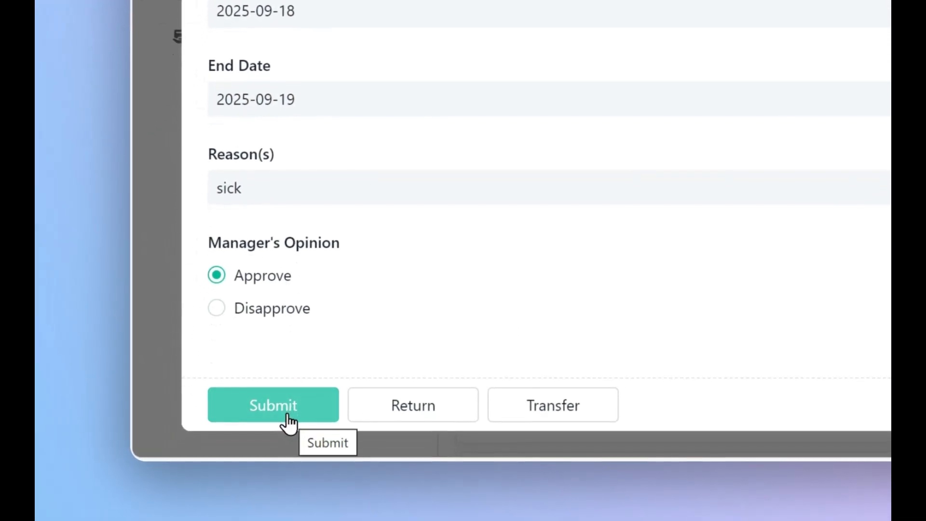
pyautogui.click(185, 503)
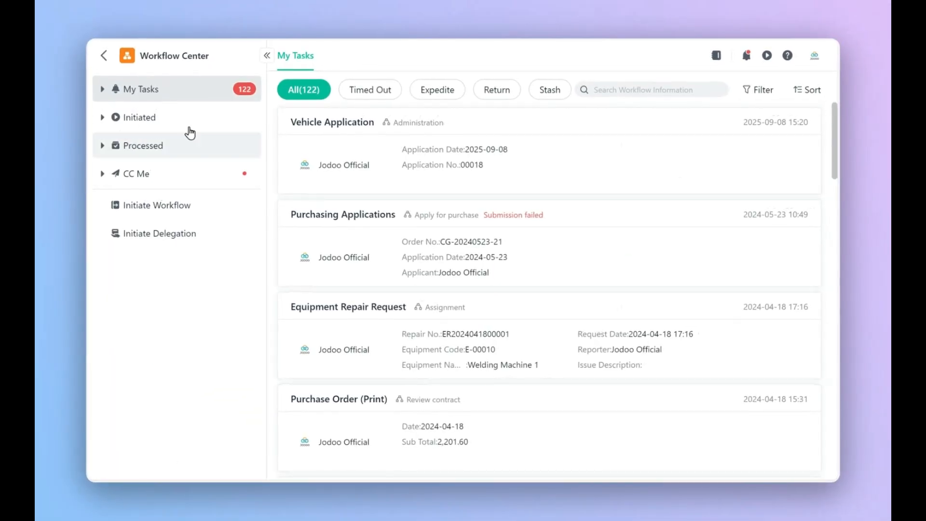
# - Open the newest leave application among the initiated workflows and view its approval updates and flow chart
pyautogui.click(147, 123)
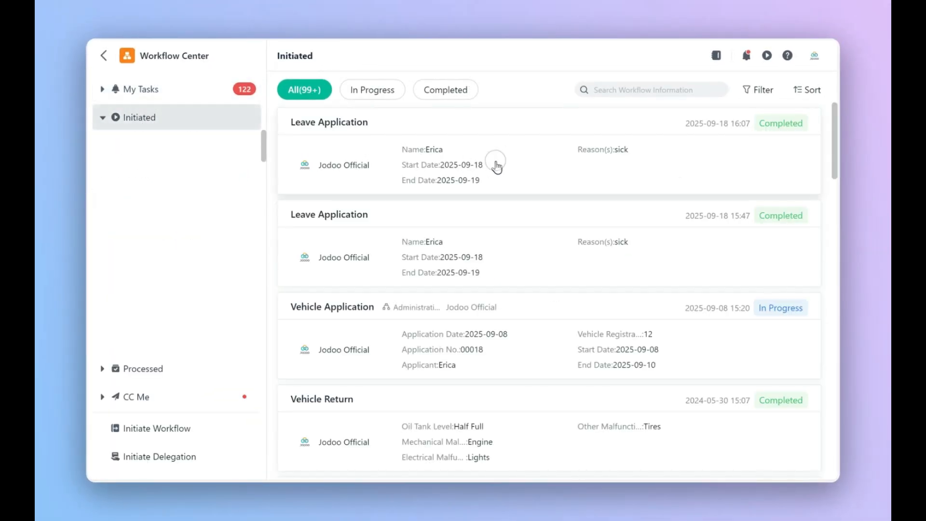
pyautogui.click(499, 167)
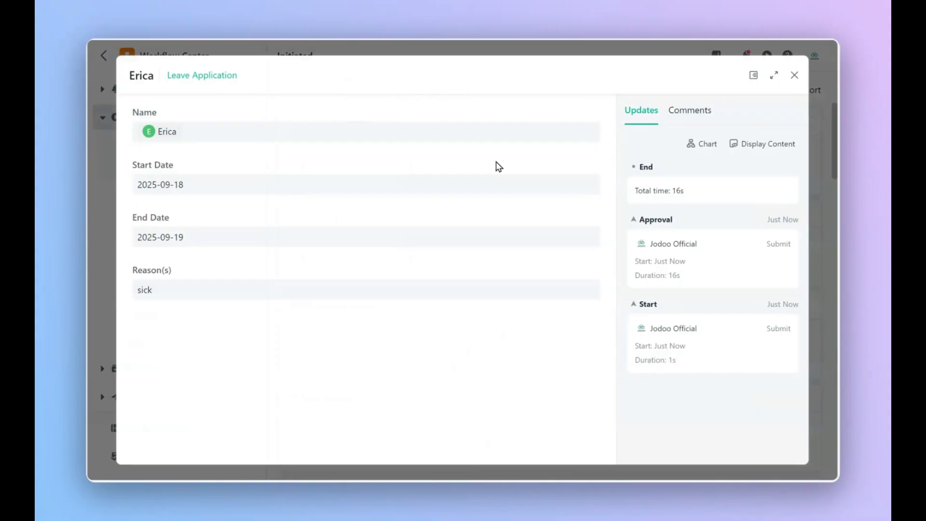
pyautogui.click(704, 144)
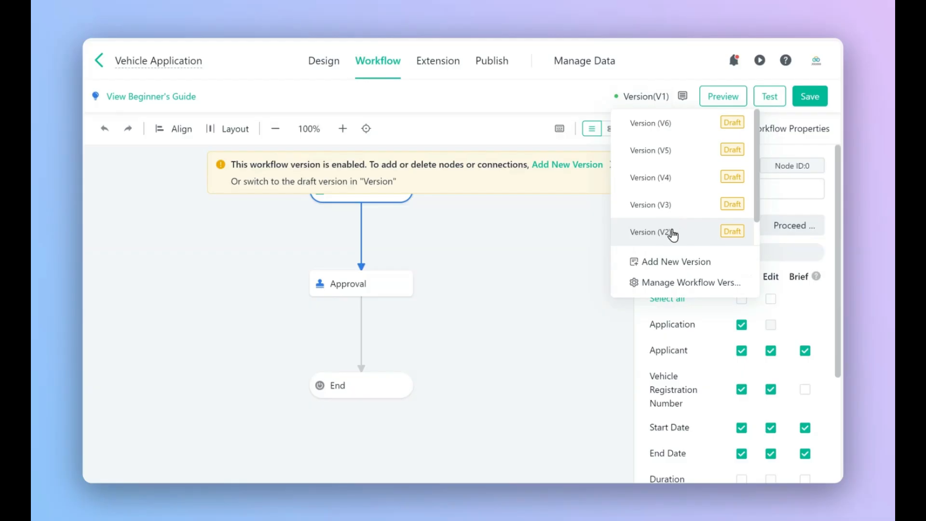
# - Switch to workflow Version (V2) and assign Jodoo Official as the approver of the Approval 1 node
pyautogui.click(672, 232)
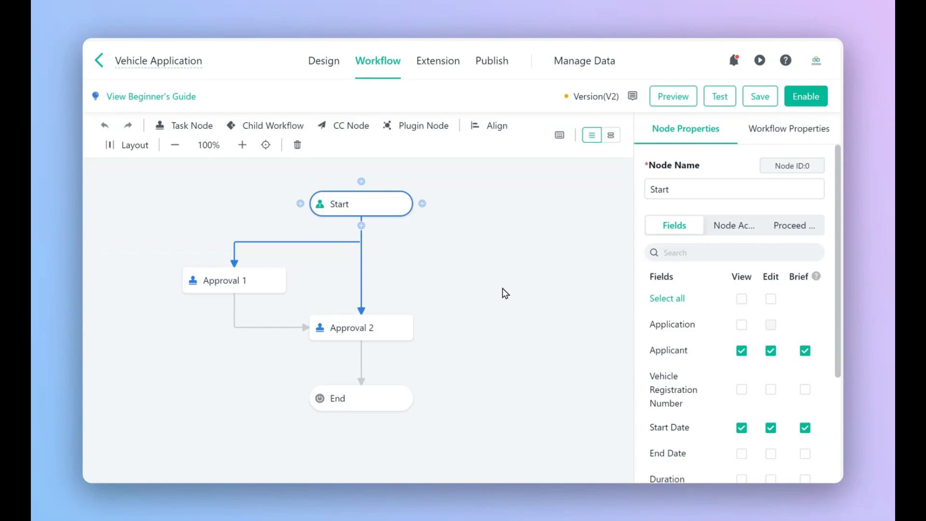
pyautogui.click(232, 282)
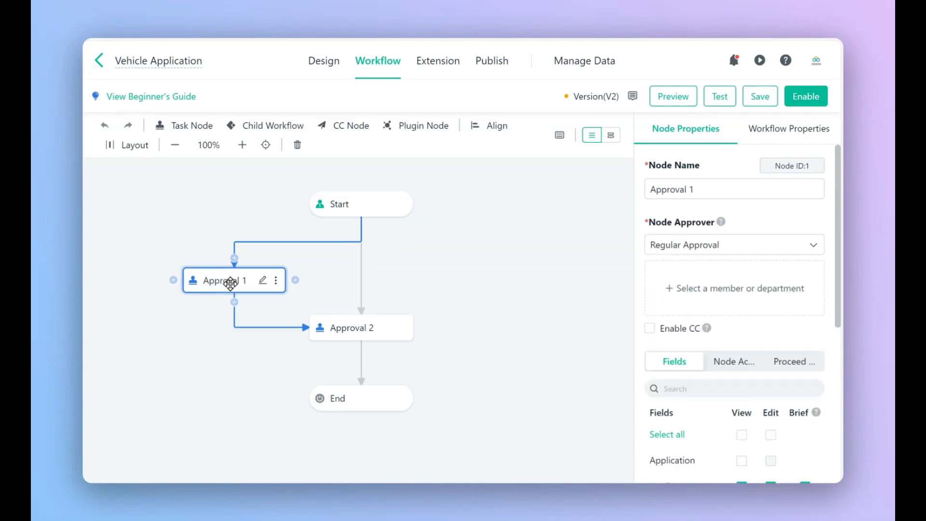
pyautogui.click(693, 290)
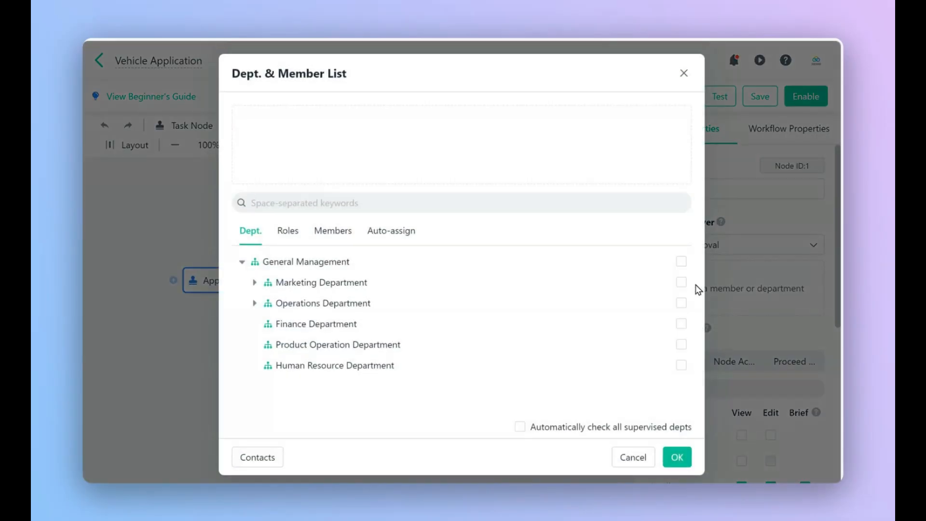
pyautogui.click(337, 244)
pyautogui.click(525, 281)
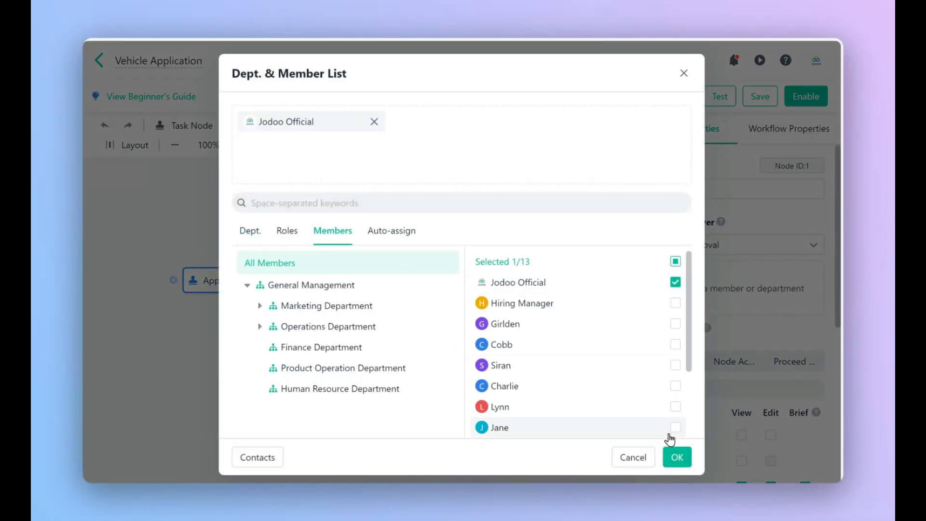
pyautogui.click(677, 456)
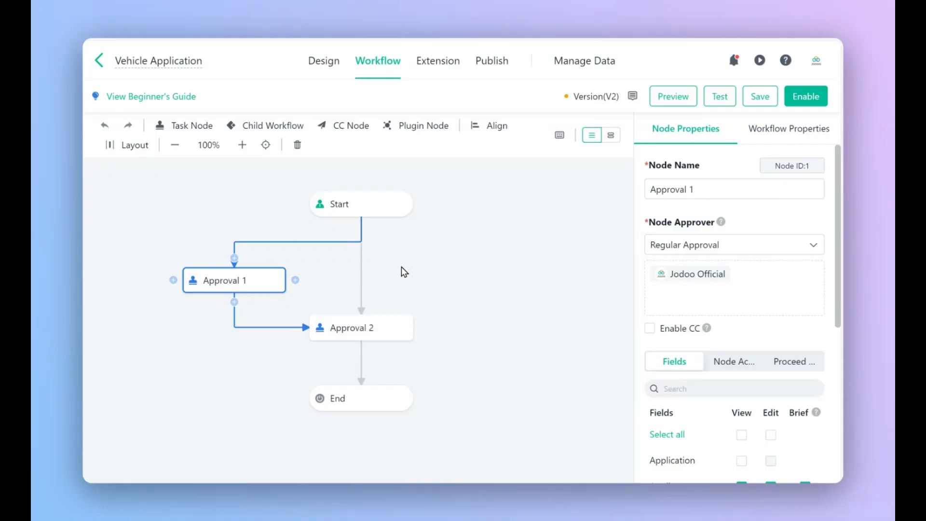
# - Assign the last member in the full member list as the approver of the Approval 2 node
pyautogui.click(366, 327)
pyautogui.click(732, 279)
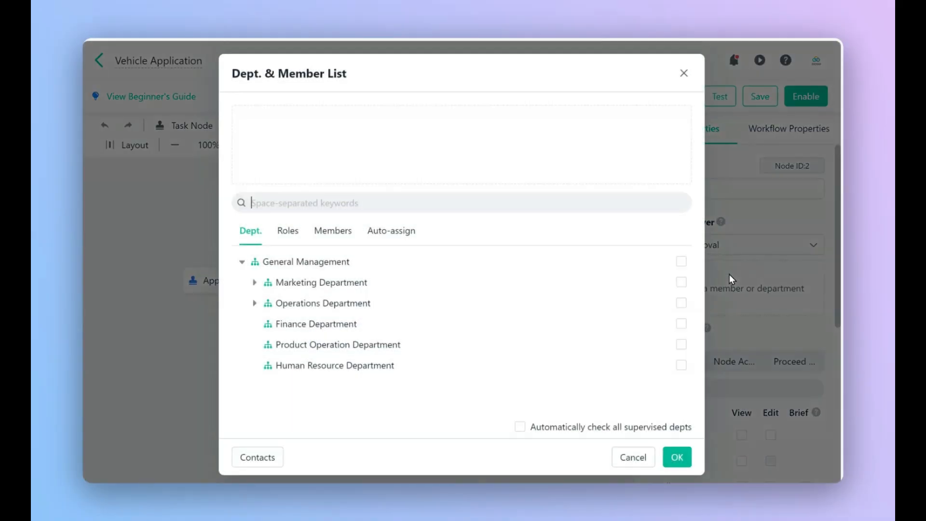
pyautogui.click(333, 230)
pyautogui.scroll(-2, 569, 366)
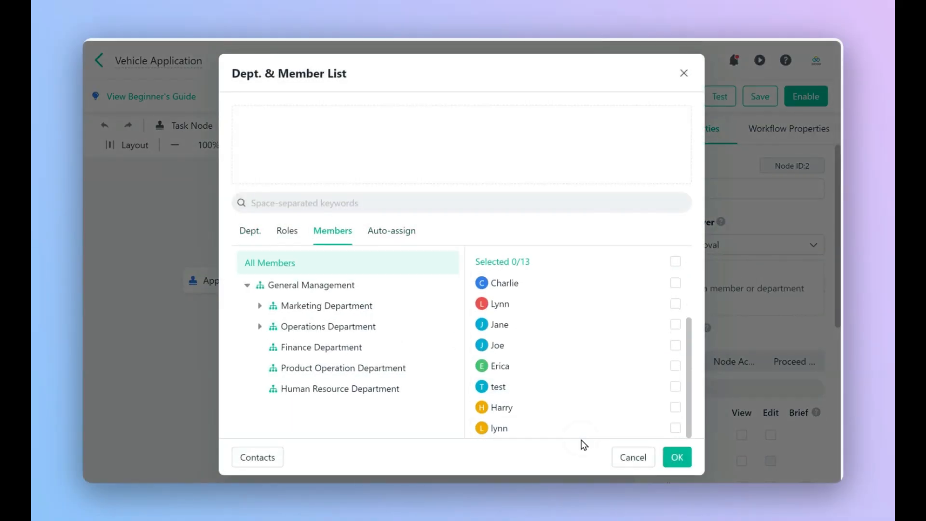
pyautogui.click(584, 434)
pyautogui.click(675, 457)
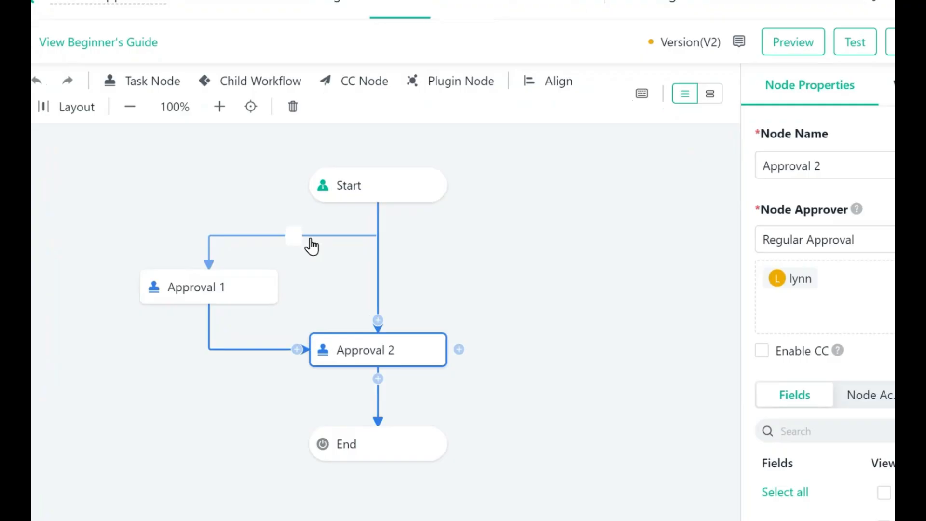
# - Add a condition to the connection from Start to Approval 1 that Duration is greater than or equal to the threshold
pyautogui.click(310, 244)
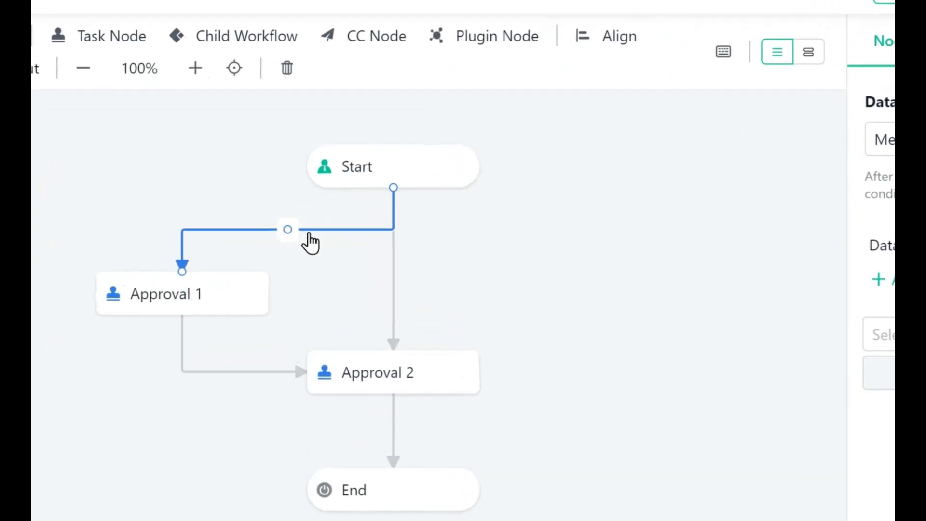
pyautogui.click(721, 336)
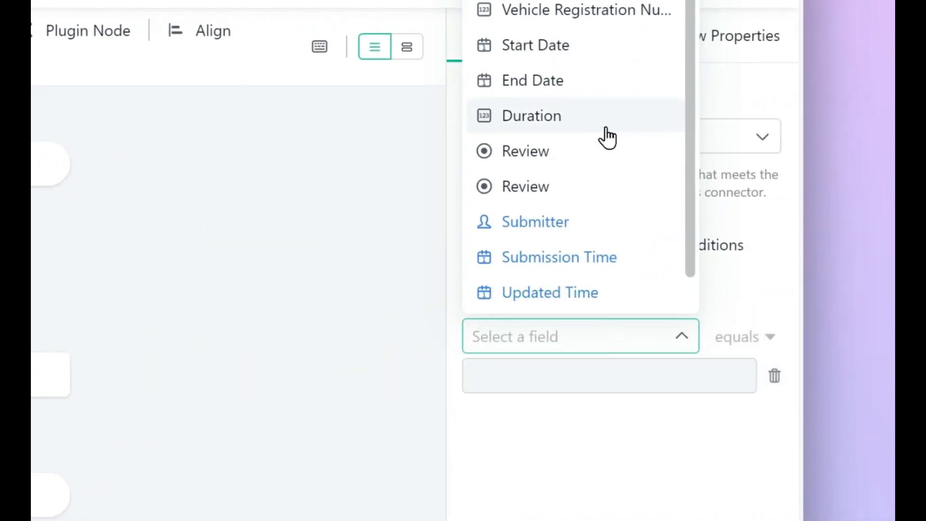
pyautogui.click(542, 133)
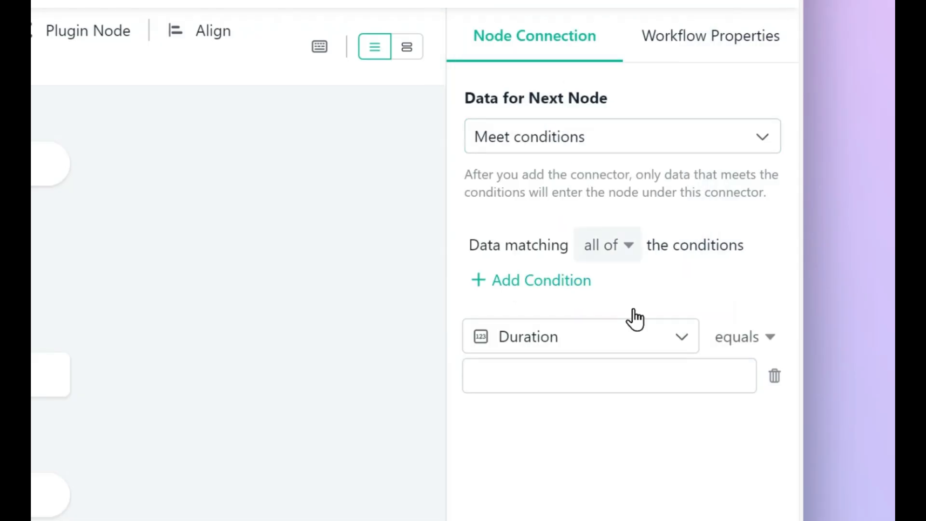
pyautogui.click(745, 338)
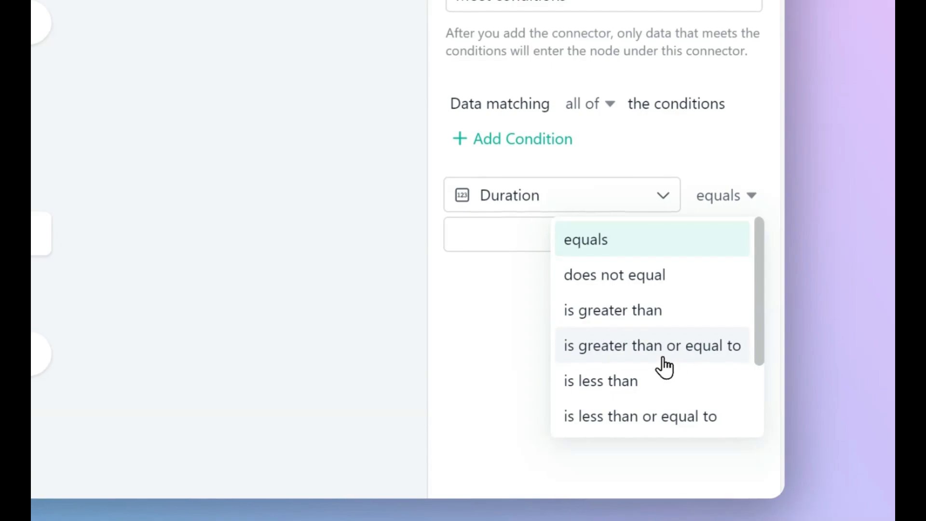
pyautogui.click(660, 357)
pyautogui.click(574, 233)
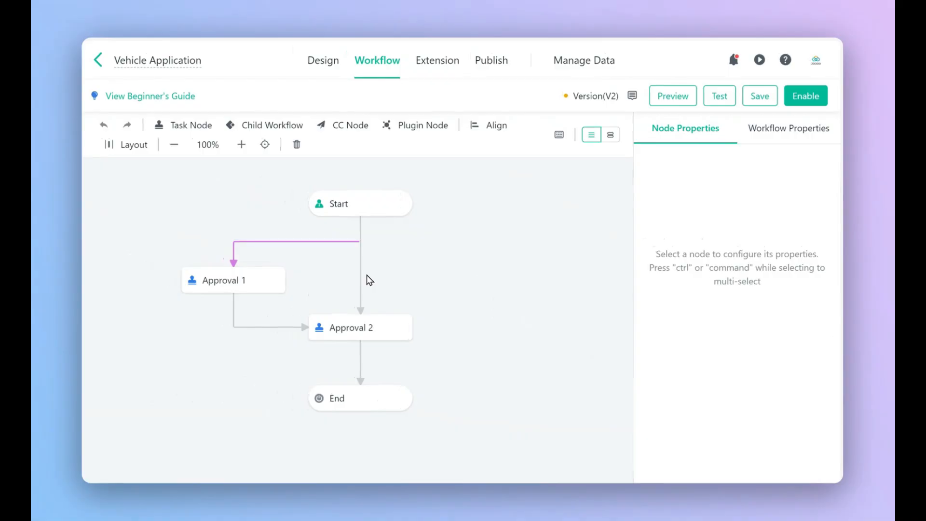
# - Set the connection from Start to Approval 2 to "Excluded by other nodes" and enable the workflow version
pyautogui.click(363, 278)
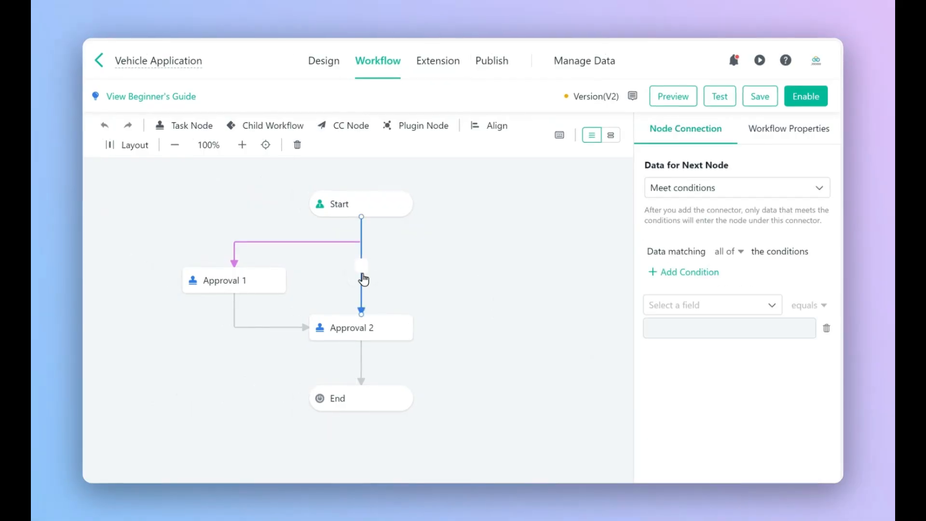
pyautogui.click(714, 194)
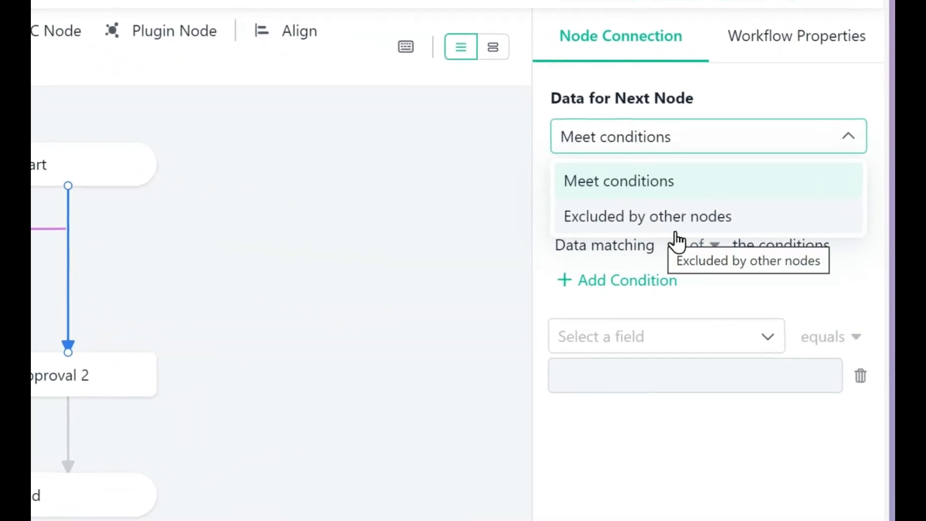
pyautogui.click(721, 232)
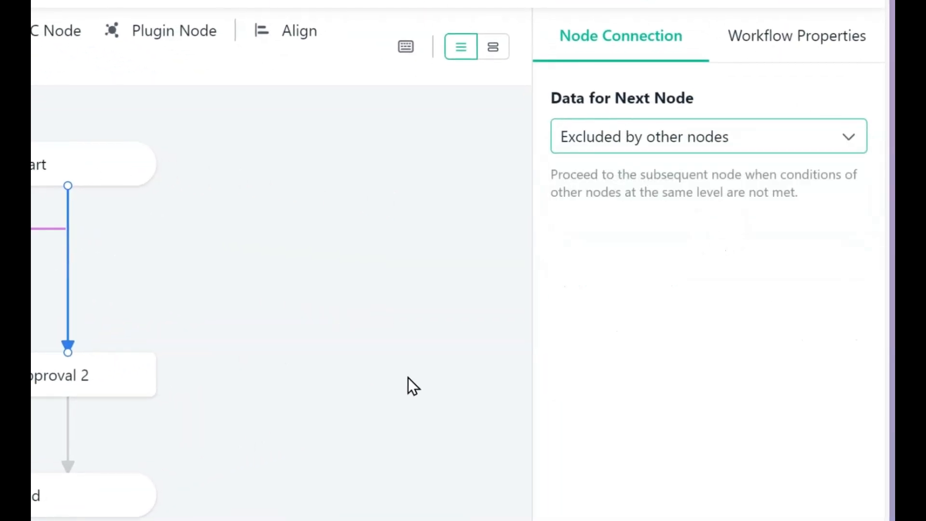
pyautogui.click(698, 79)
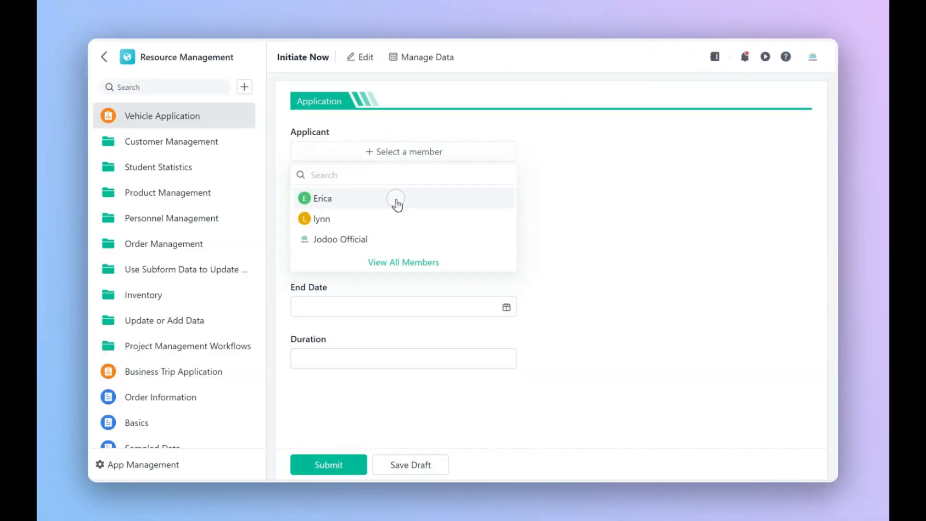
# - Submit a vehicle application with an applicant, registration number 888, start date 2025-09-18 and end date 2025-09-30
pyautogui.click(394, 202)
pyautogui.click(394, 199)
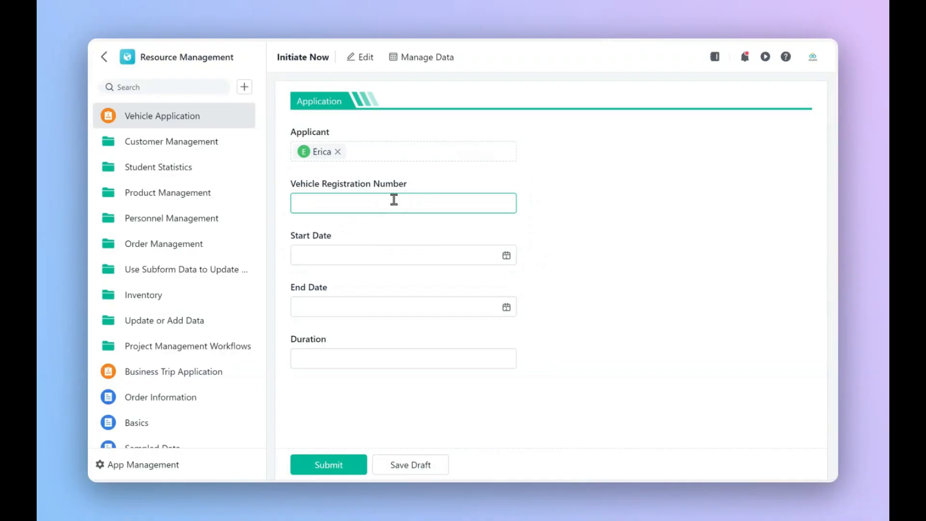
pyautogui.click(386, 252)
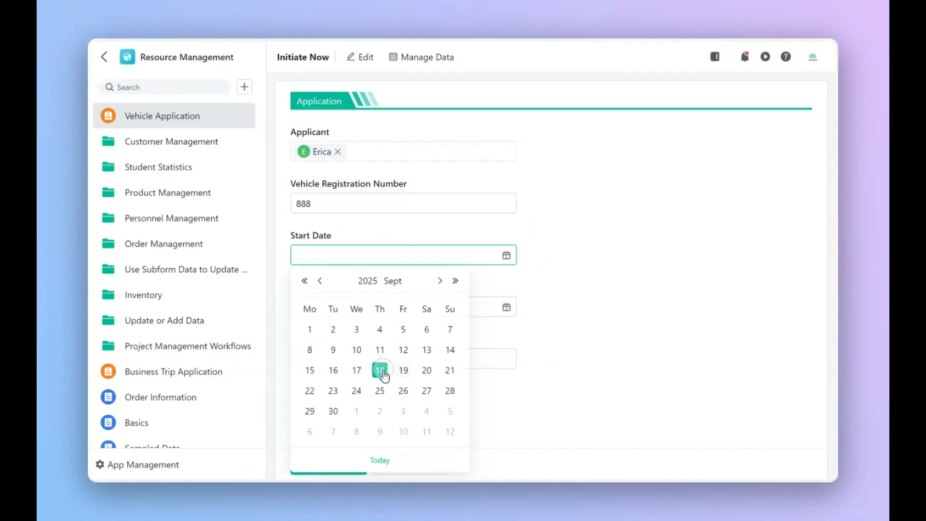
pyautogui.click(380, 372)
pyautogui.click(394, 304)
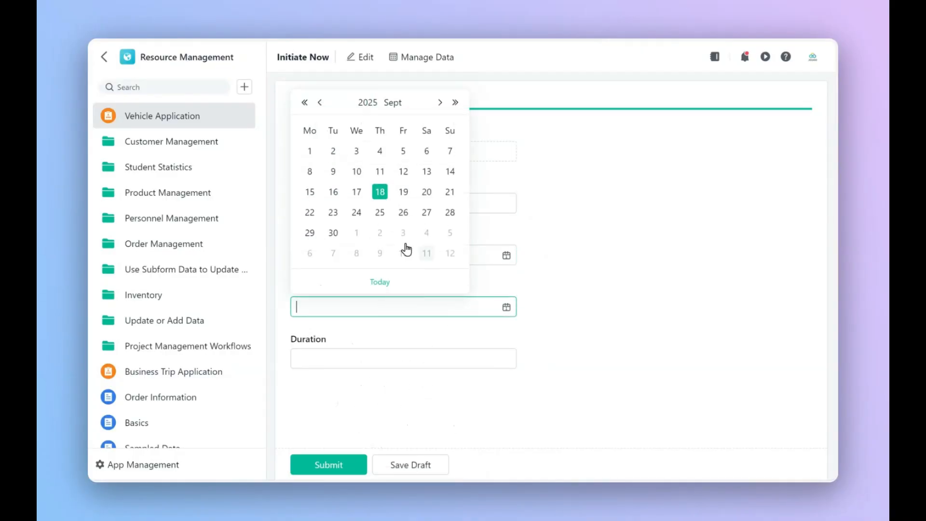
pyautogui.click(338, 236)
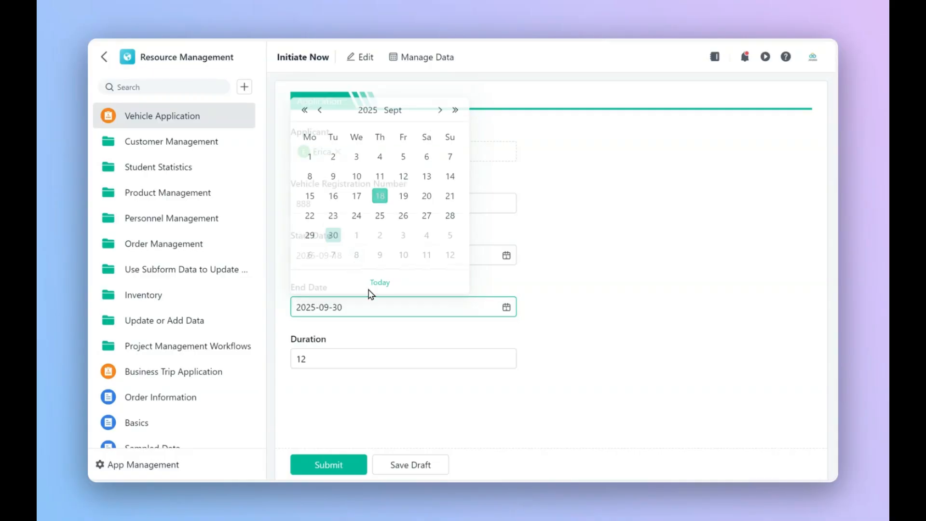
pyautogui.click(348, 465)
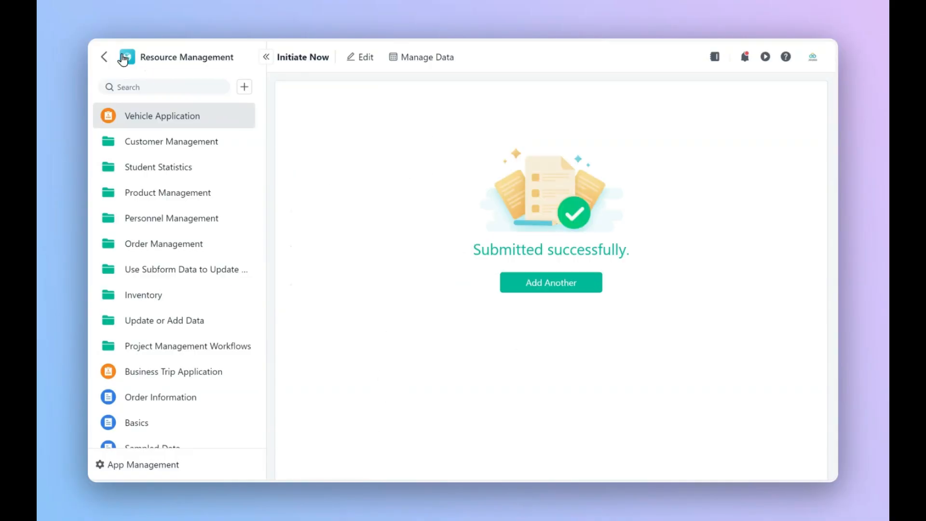
# - Open the newly submitted vehicle application among the initiated workflows and view its flow chart
pyautogui.click(102, 62)
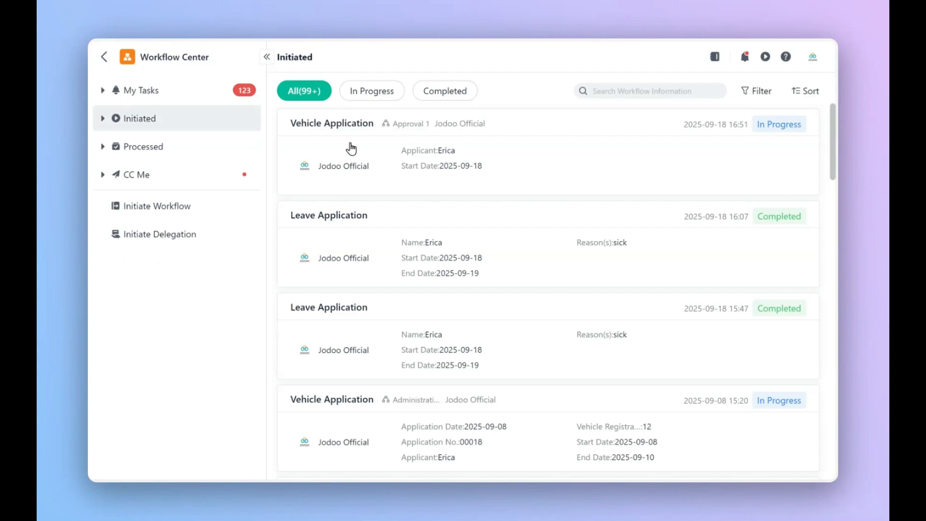
pyautogui.click(569, 153)
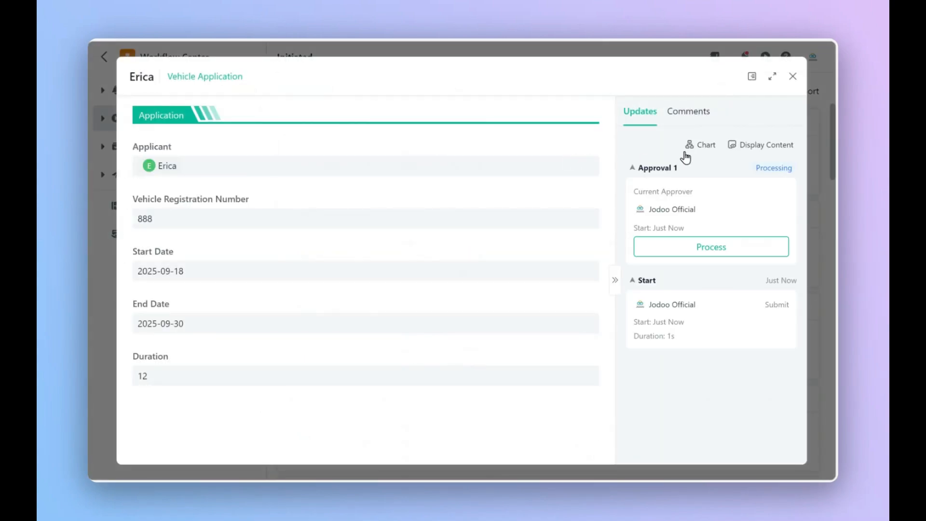
pyautogui.click(702, 145)
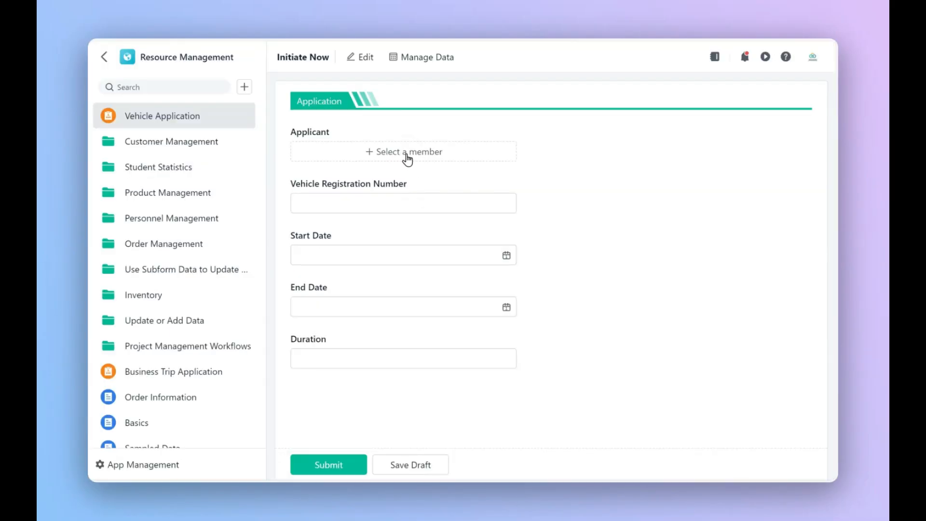
# - Submit another vehicle application for the same applicant with registration number 4444, start date 2025-09-18 and end date 2025-09-21
pyautogui.click(408, 156)
pyautogui.click(385, 200)
pyautogui.click(375, 201)
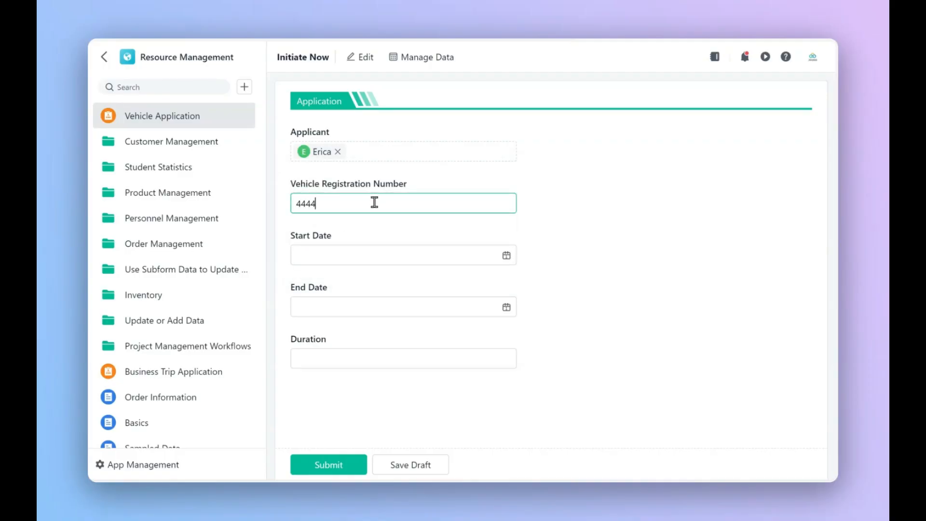
pyautogui.click(378, 246)
pyautogui.click(380, 371)
pyautogui.click(372, 305)
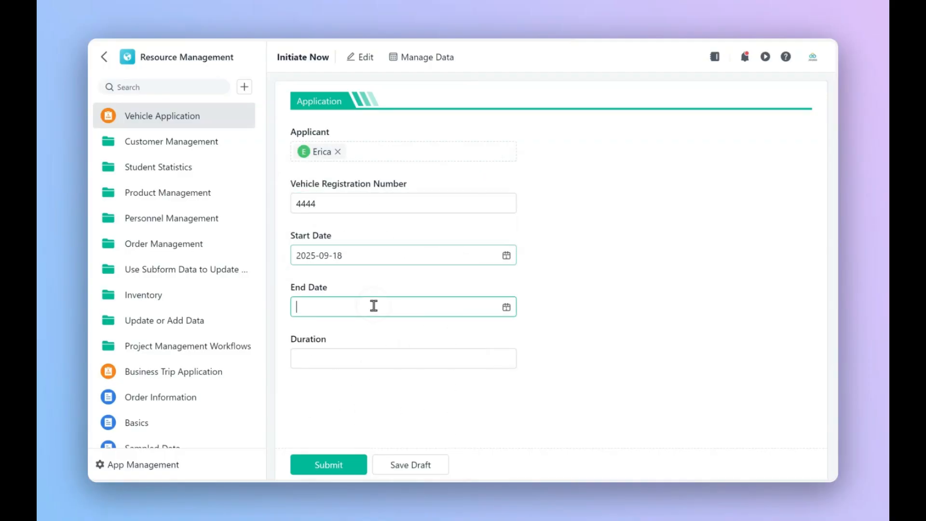
pyautogui.click(447, 193)
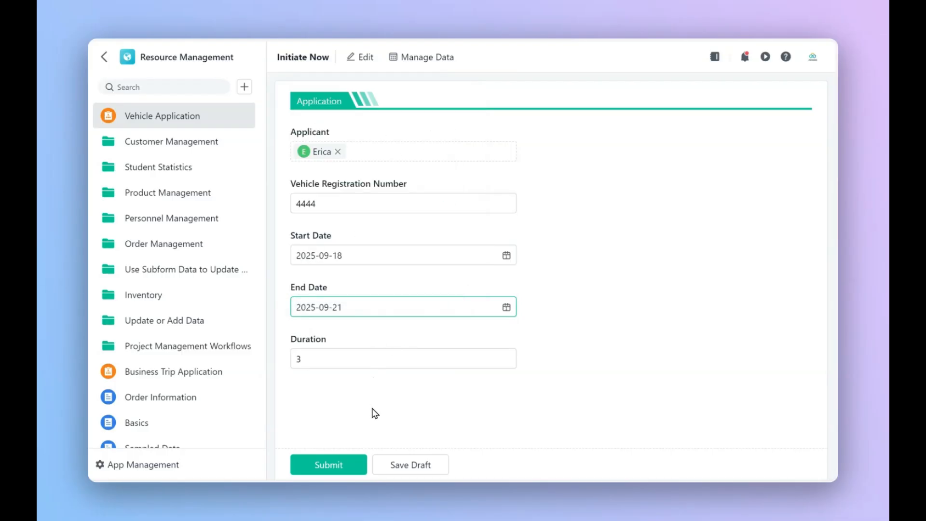
pyautogui.click(348, 465)
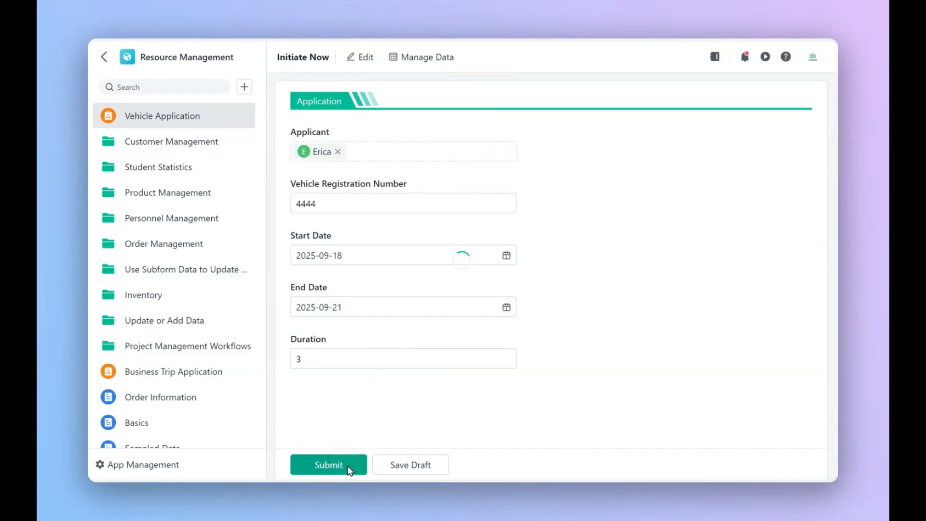
# - Open the second vehicle application, with registration number 4444, among the initiated workflows and view which branch its flow chart follows
pyautogui.click(107, 57)
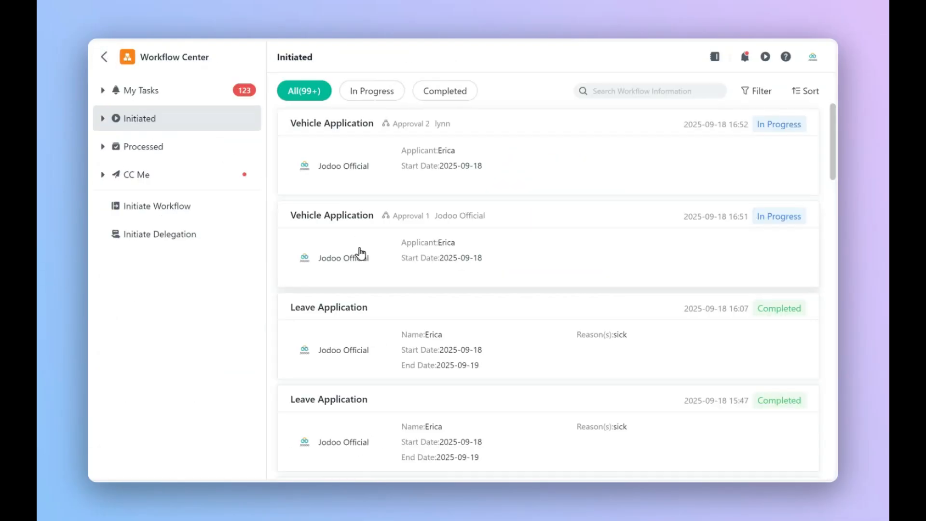
pyautogui.click(487, 176)
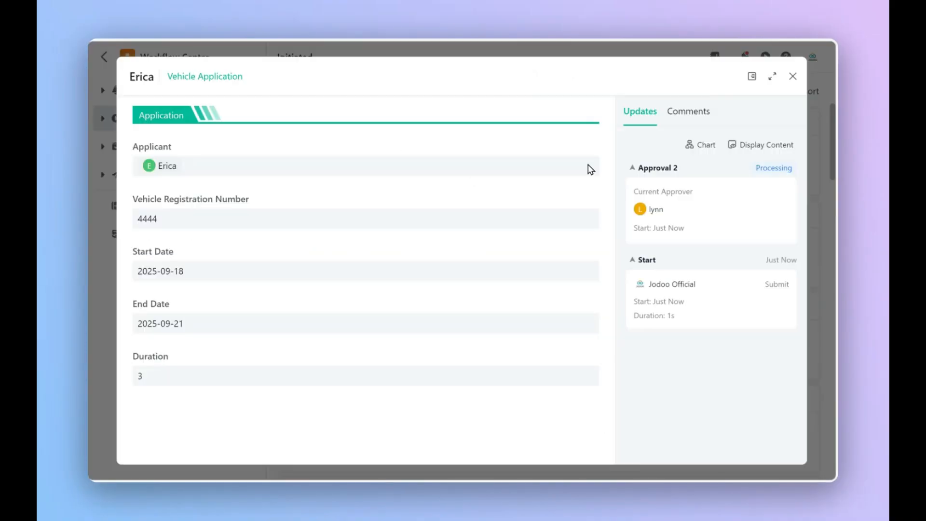
pyautogui.click(693, 152)
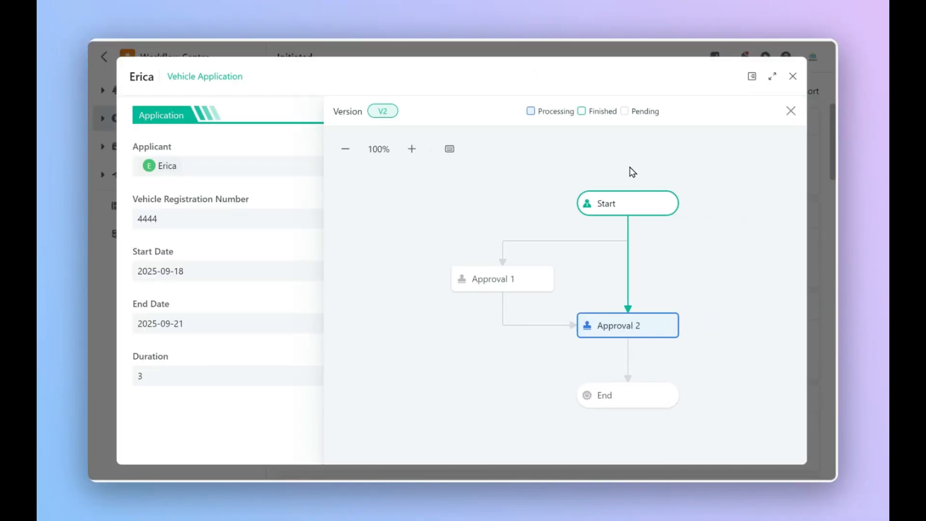